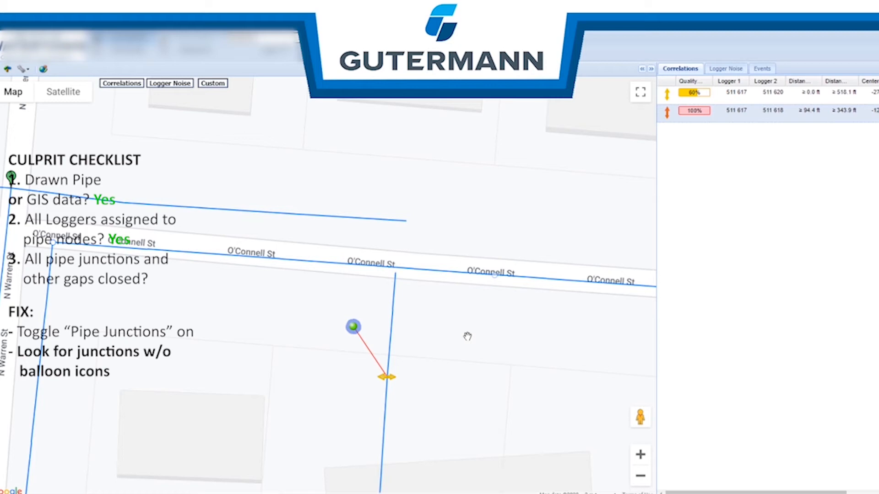
Show the editable nodes of the branch pipe below O'Connell St and of the main running along O'Connell St.
right_click(395, 302)
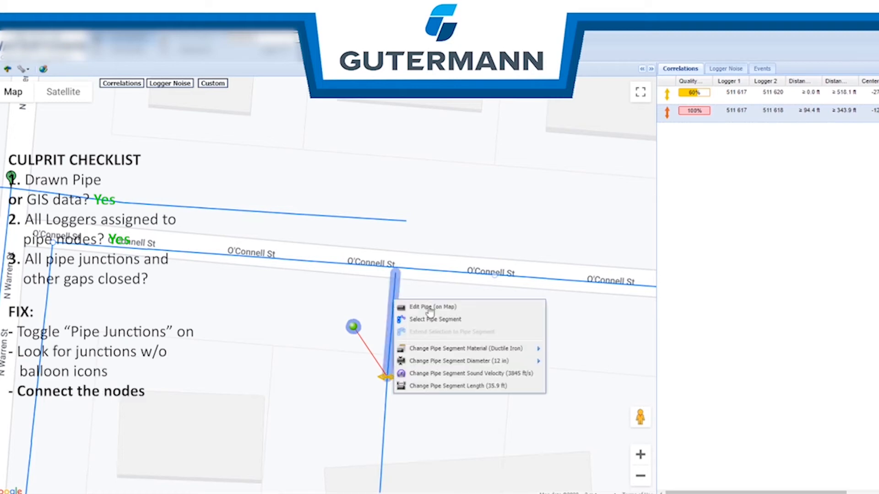
left_click(430, 311)
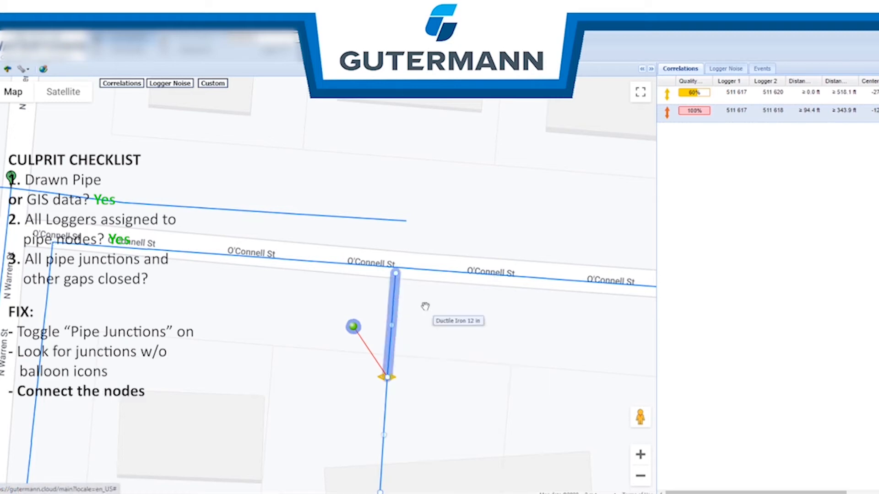
right_click(481, 279)
left_click(492, 281)
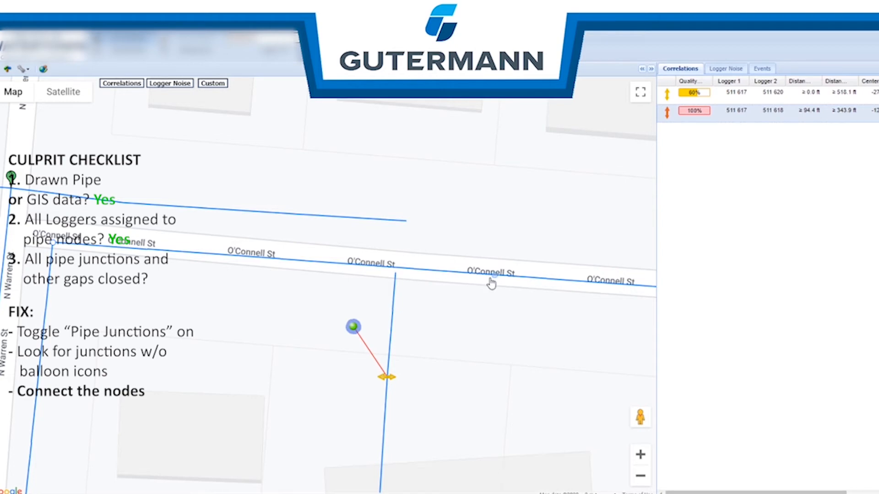
left_click_drag(516, 364, 490, 366)
Add a node to the O'Connell St main at the branch pipe's open end and connect the two pipes there.
right_click(421, 273)
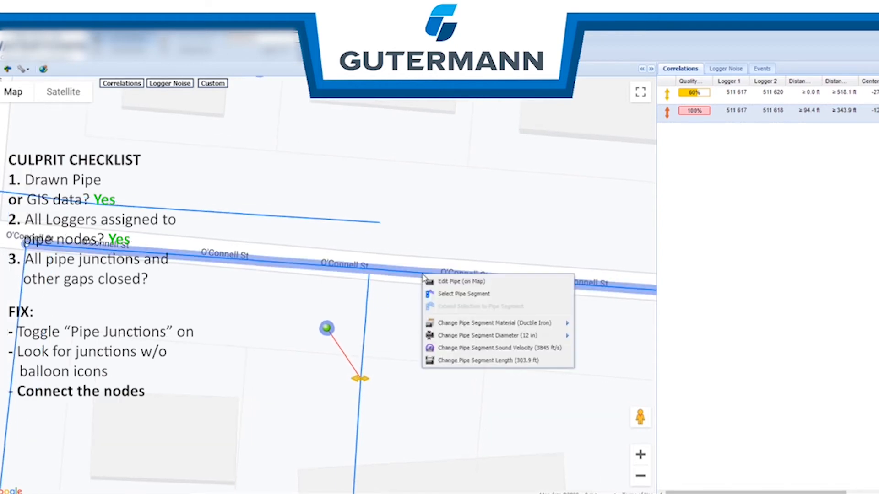
left_click(459, 282)
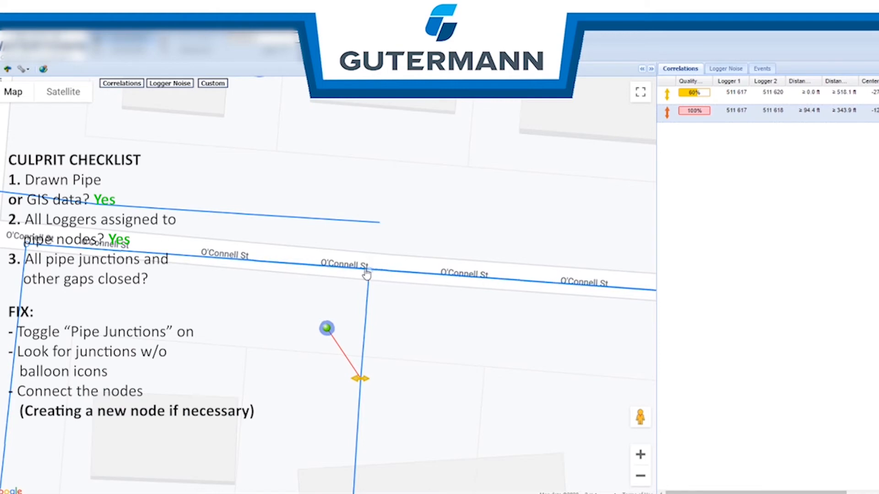
left_click_drag(366, 271, 369, 270)
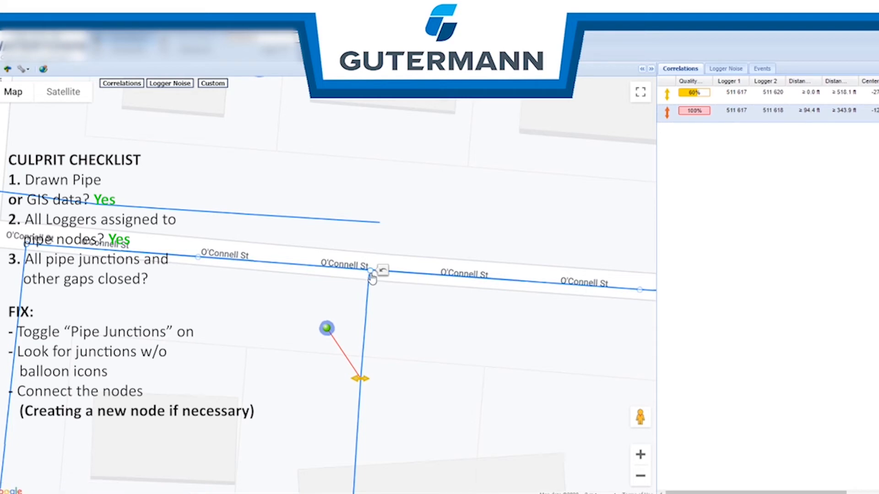
left_click(370, 274)
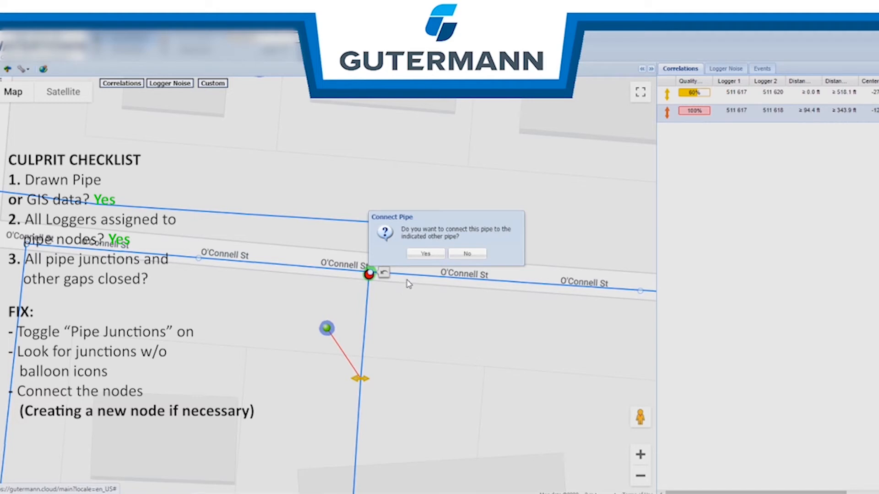
left_click(429, 254)
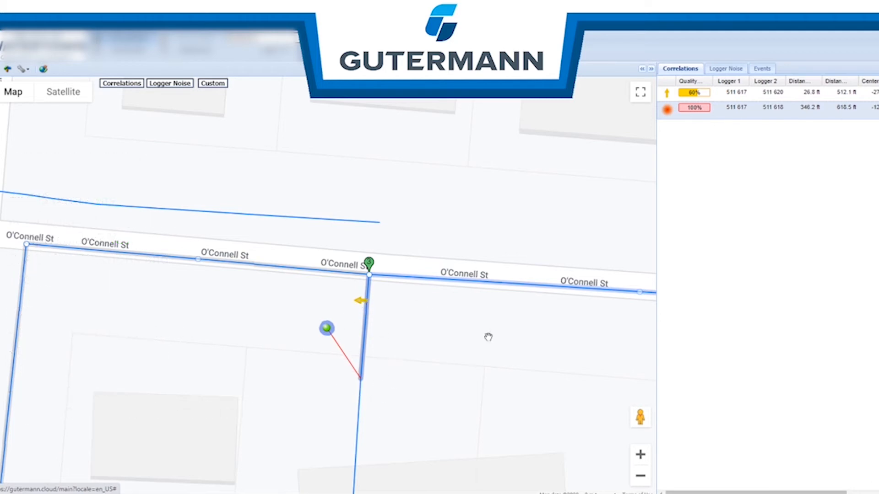
scroll(477, 336, "down", 1)
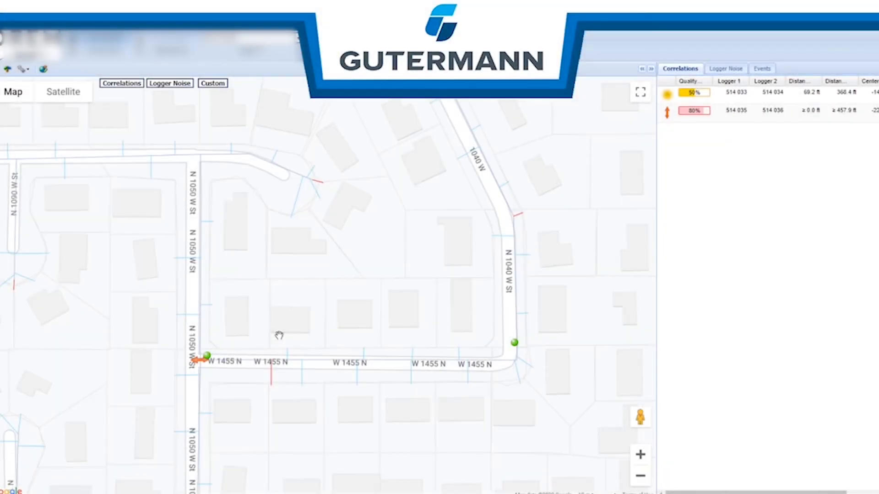
Inspect the W 1455 N area for pipe data and check that both loggers are assigned to pipe nodes.
left_click_drag(269, 335, 279, 285)
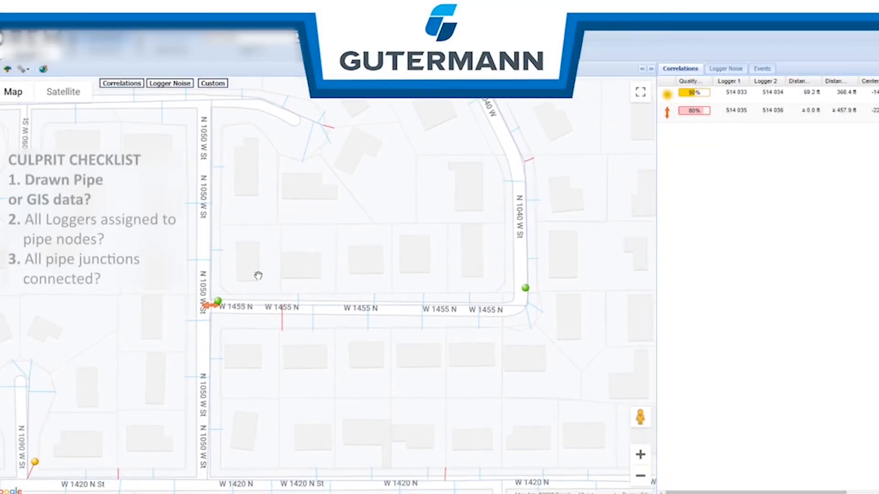
scroll(234, 265, "up", 1)
scroll(277, 271, "down", 1)
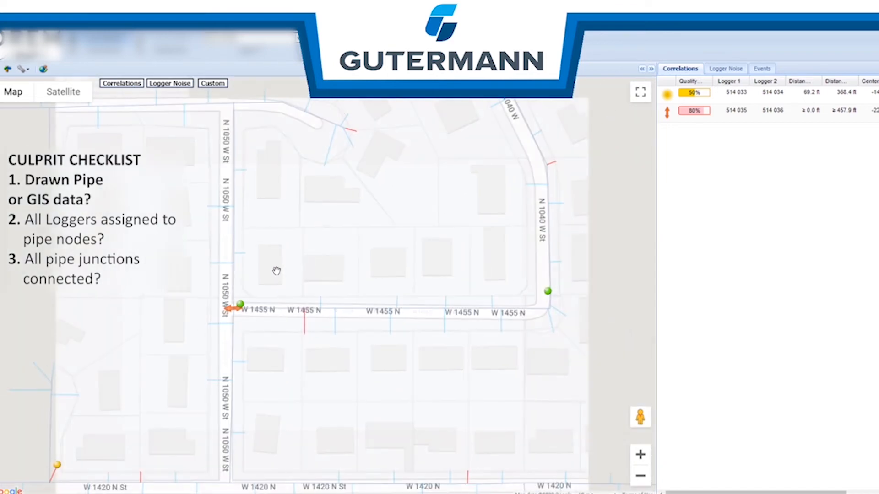
left_click_drag(277, 271, 221, 343)
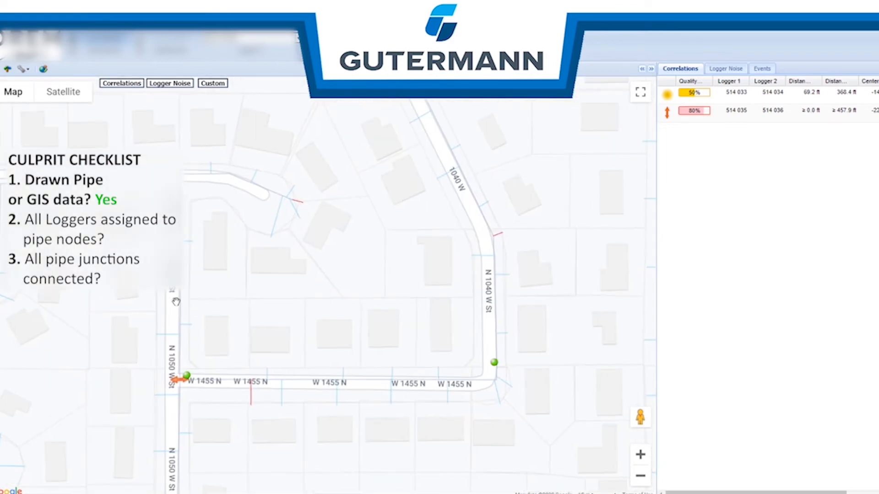
scroll(178, 364, "up", 1)
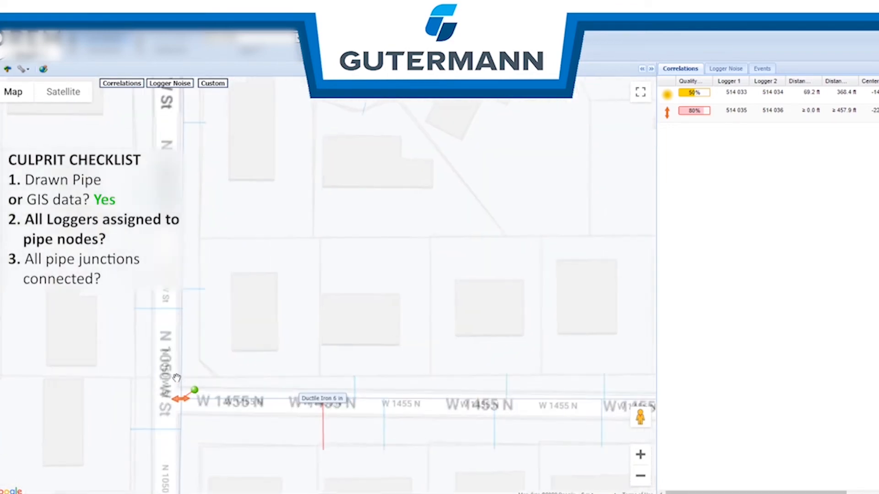
scroll(176, 378, "up", 1)
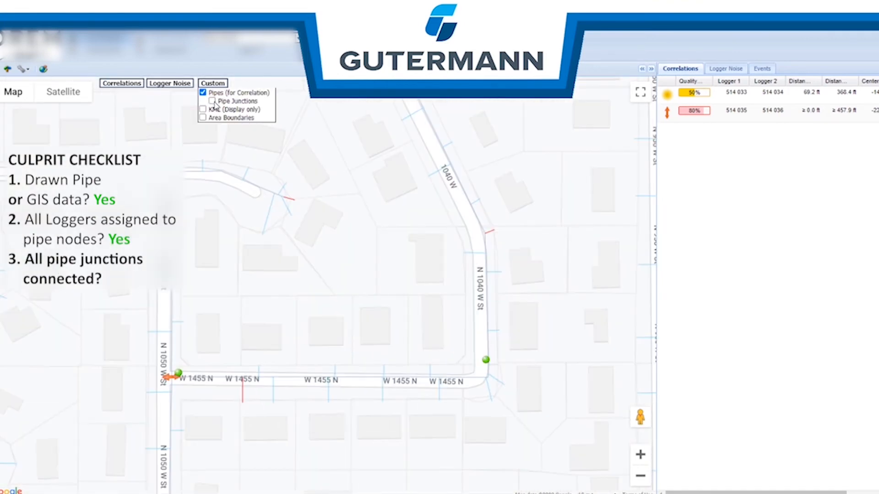
Turn on the Pipe Junctions layer and check the junctions along W 1455 N between the two loggers.
left_click(213, 101)
scroll(192, 414, "up", 1)
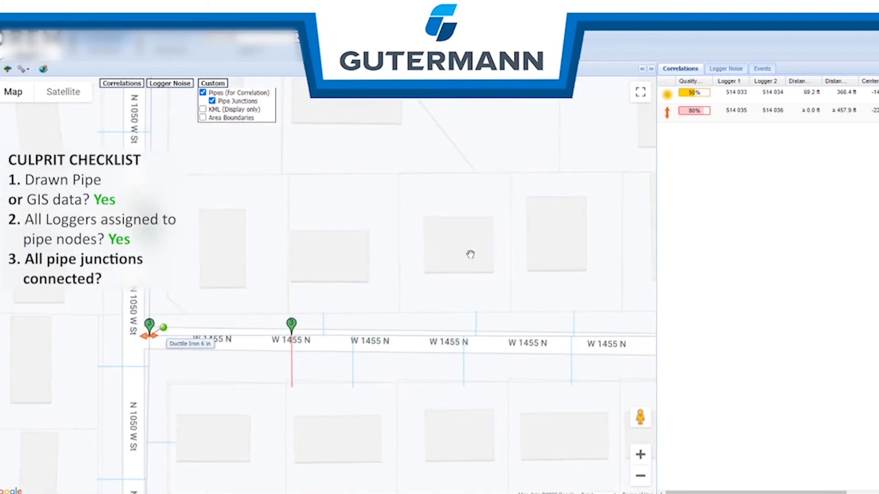
left_click_drag(470, 254, 216, 256)
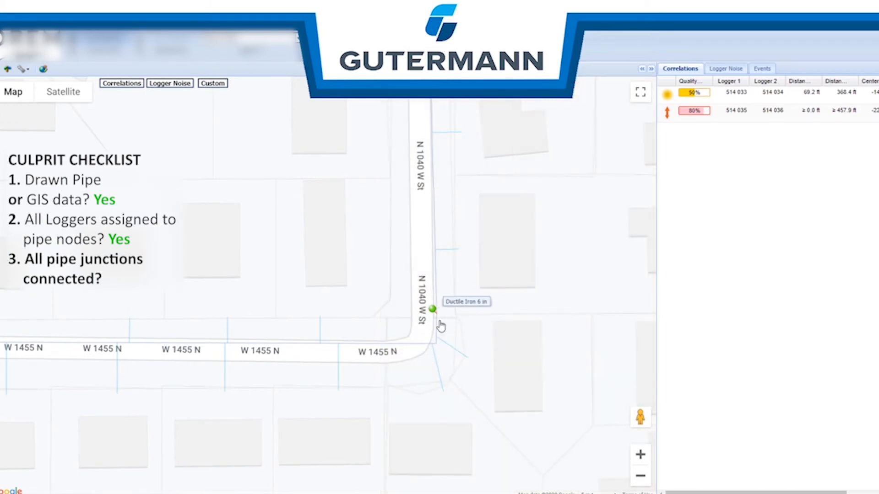
scroll(417, 269, "down", 2)
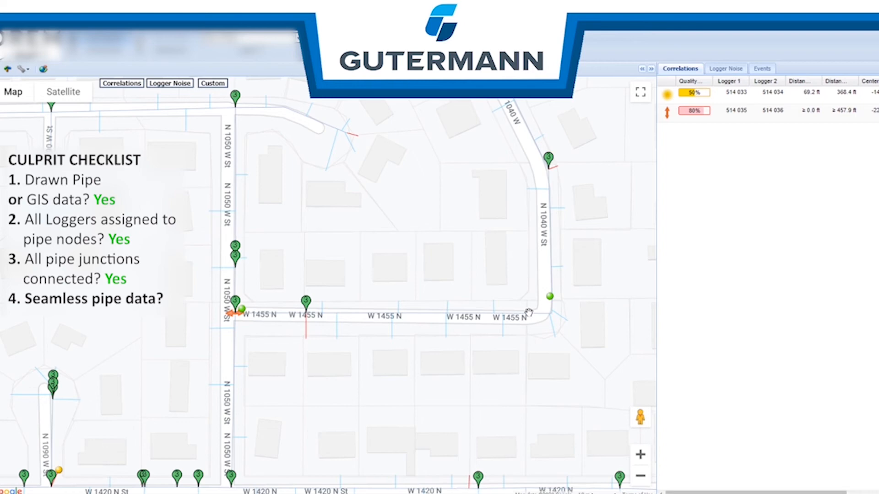
Open the W 1455 N pipe next to the N 1050 W St logger for map editing and examine where it ends.
scroll(274, 313, "up", 1)
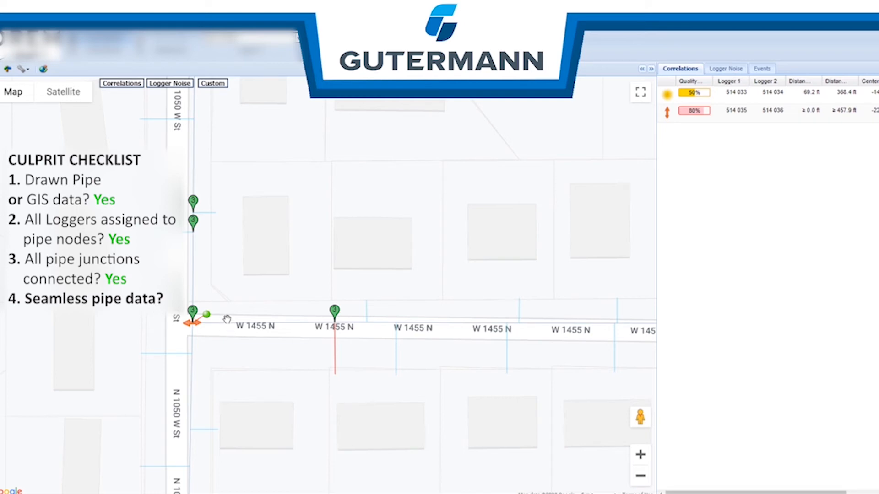
right_click(228, 321)
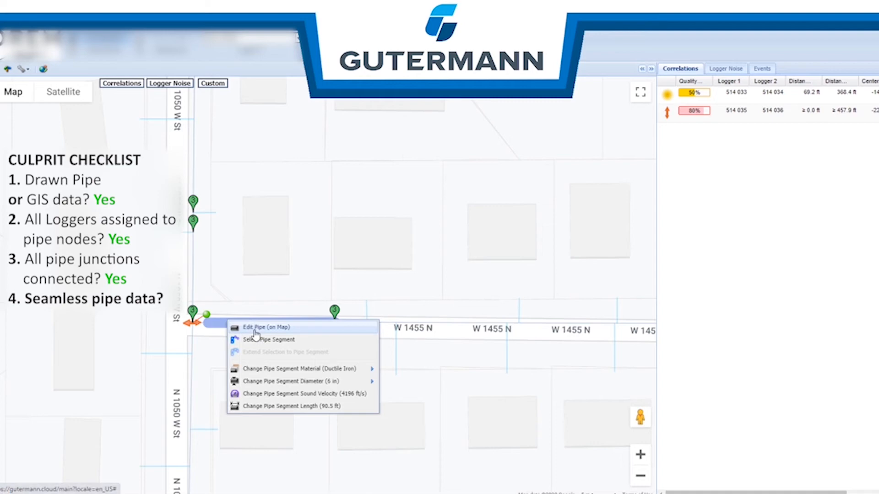
left_click(249, 327)
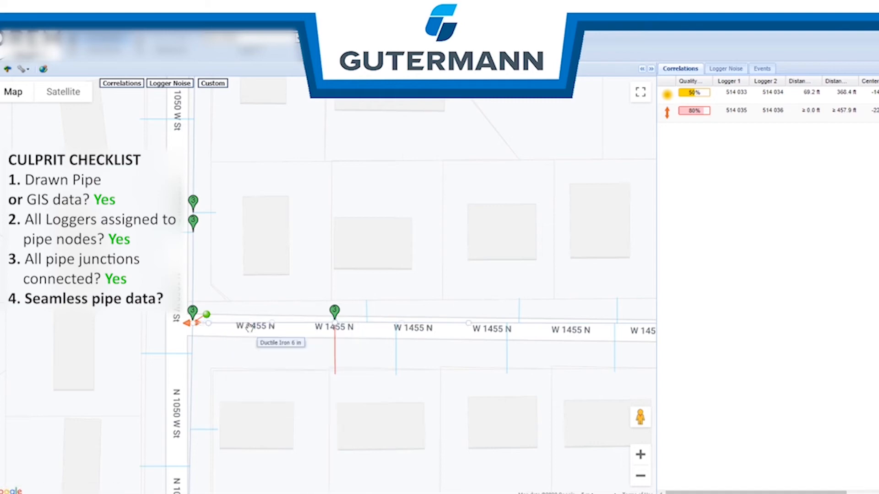
scroll(386, 405, "down", 1)
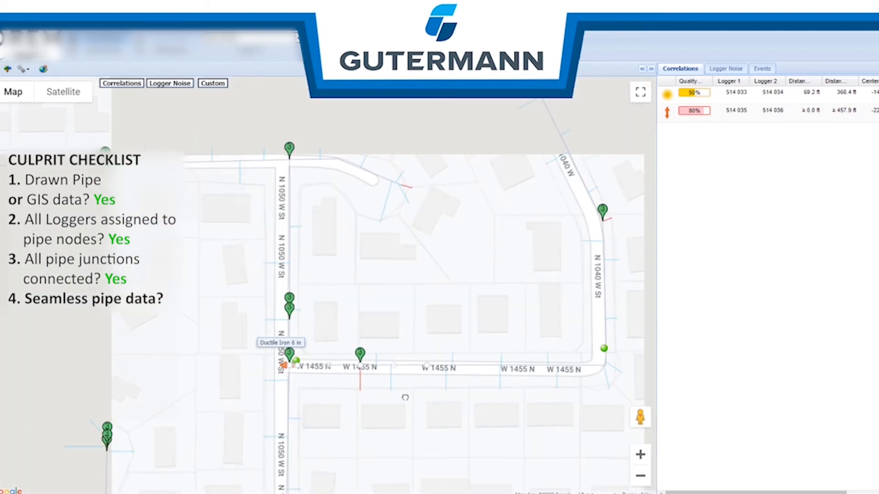
left_click_drag(405, 397, 376, 363)
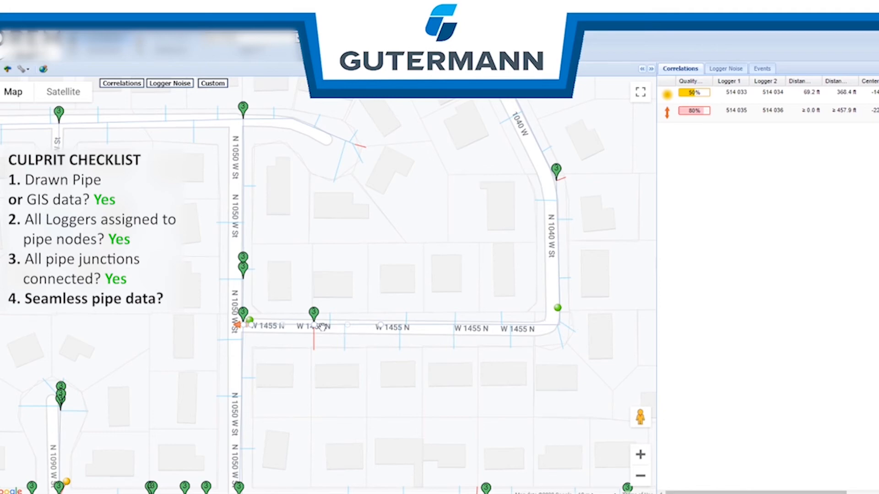
Edit the middle W 1455 N pipe on the map and connect its western end node to the adjoining pipe.
scroll(375, 324, "up", 2)
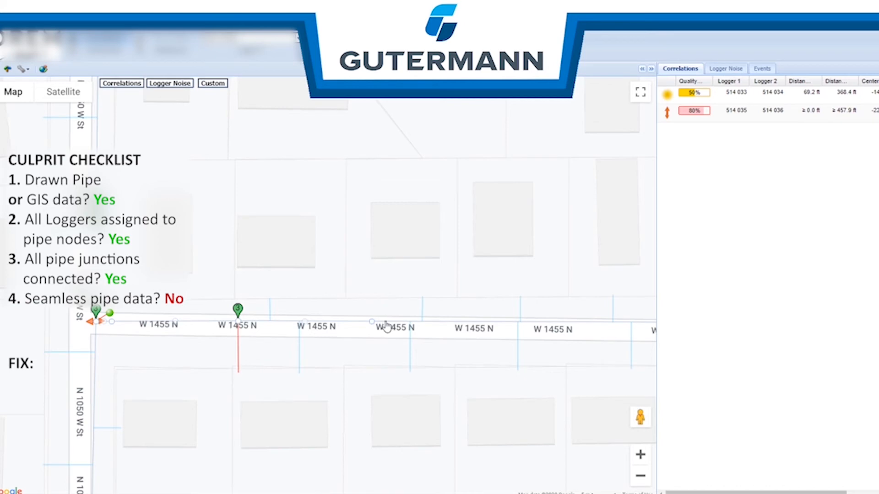
right_click(456, 324)
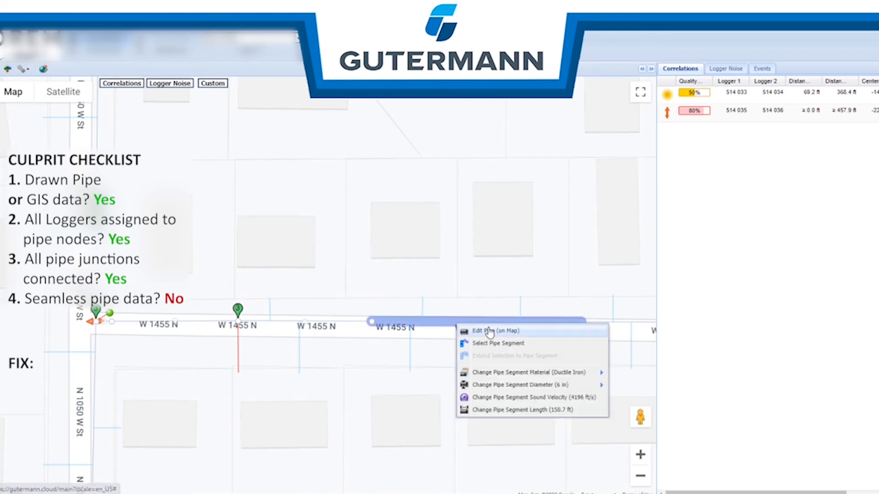
left_click(471, 331)
left_click_drag(490, 393, 475, 395)
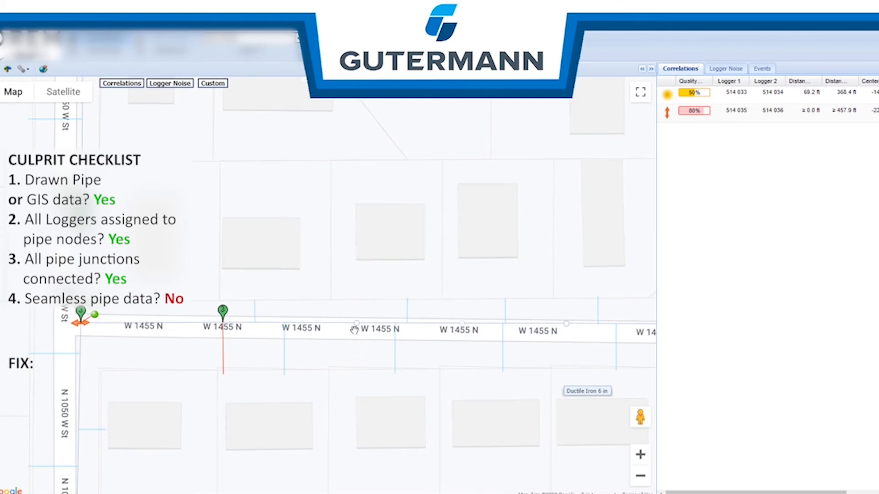
scroll(355, 333, "up", 1)
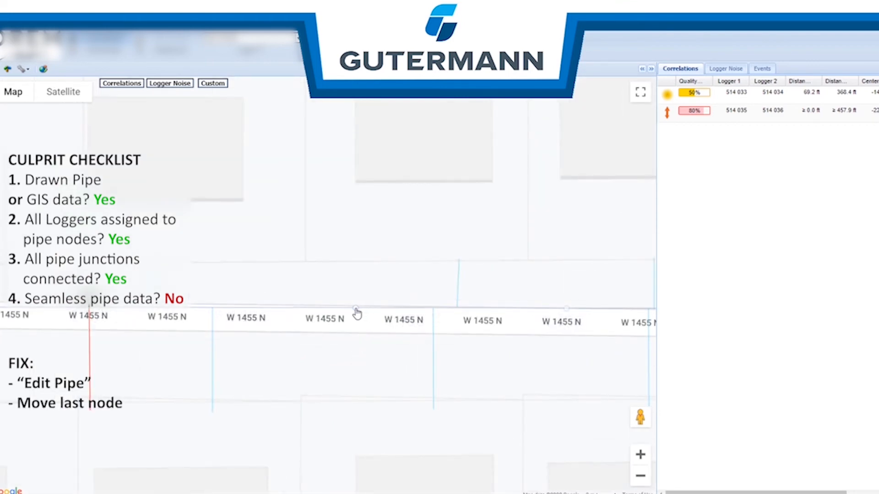
left_click(356, 308)
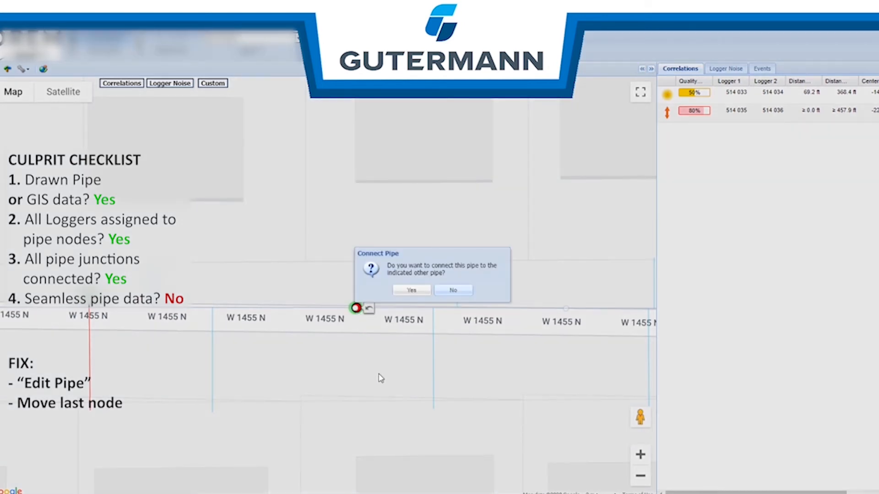
left_click(422, 291)
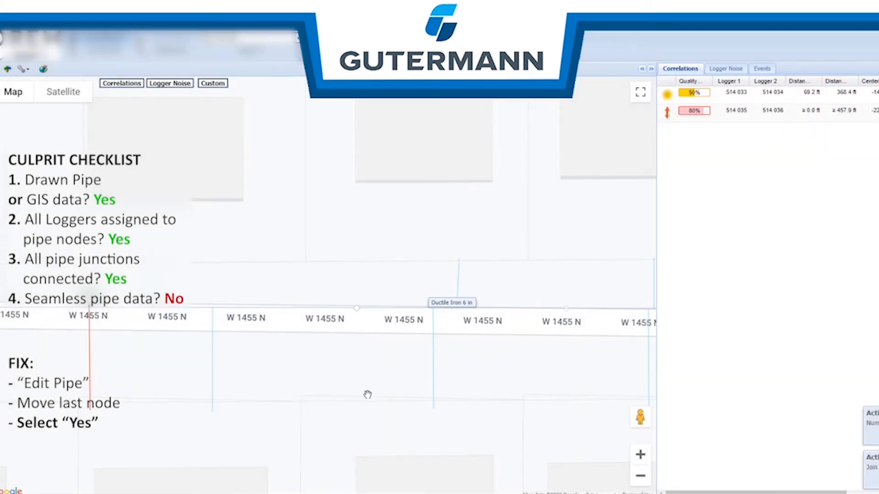
Reopen the western W 1455 N pipe for map editing to check its extent up to the joined node.
scroll(366, 392, "down", 1)
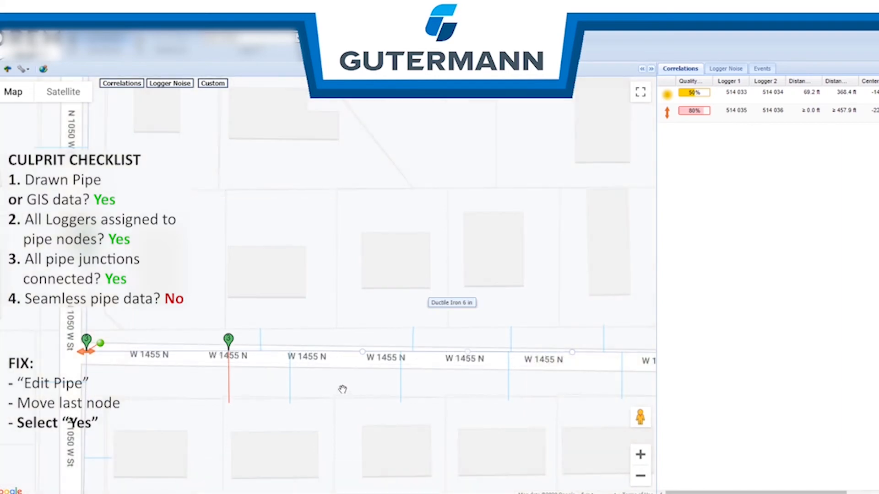
right_click(323, 354)
left_click(342, 365)
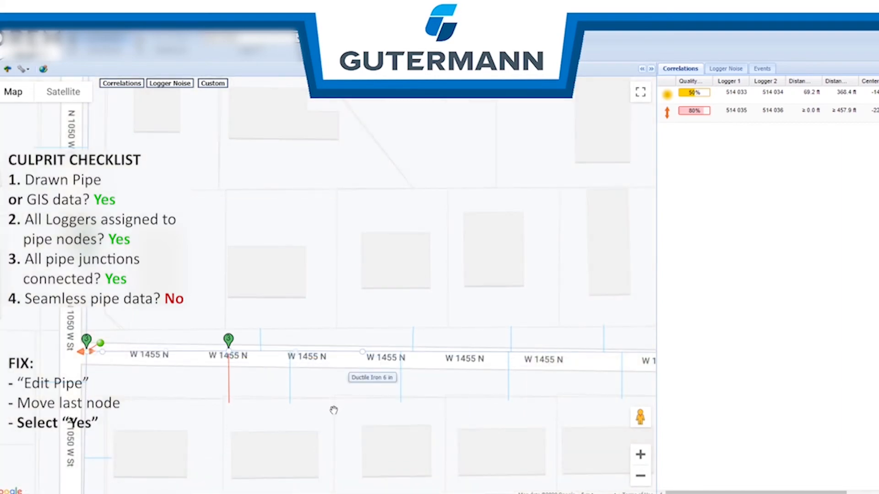
right_click(334, 353)
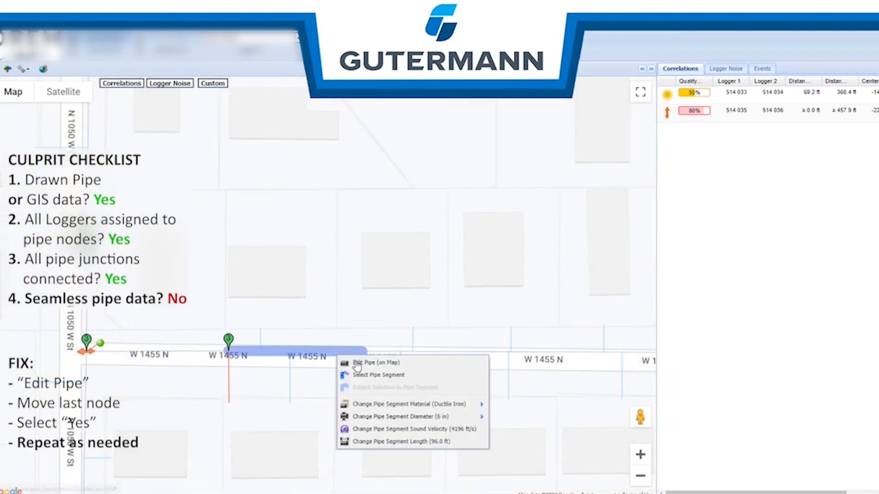
left_click(352, 361)
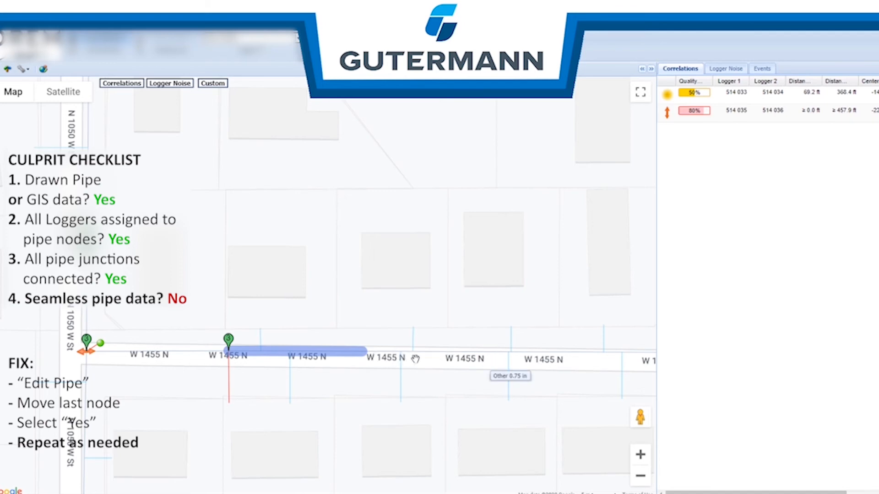
Connect the W 1455 N pipe's end node nearest N 1040 W St to the adjoining pipe and accept the connection.
left_click_drag(595, 428, 415, 430)
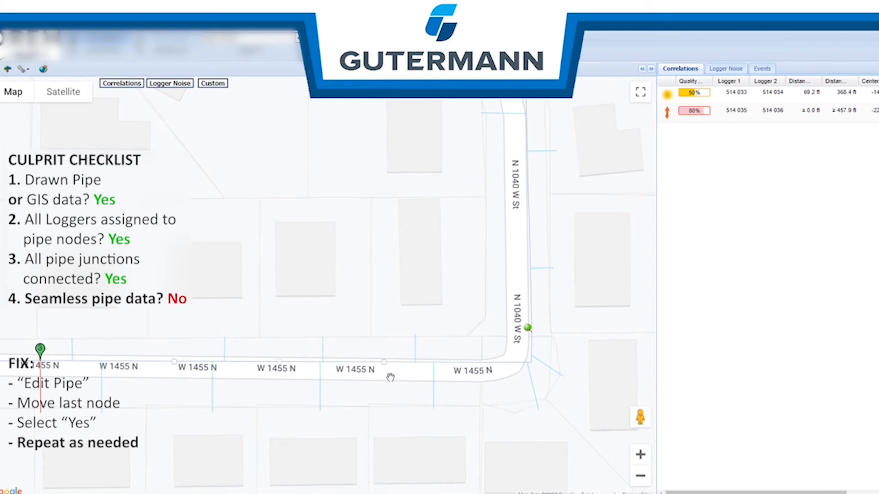
scroll(385, 369, "up", 1)
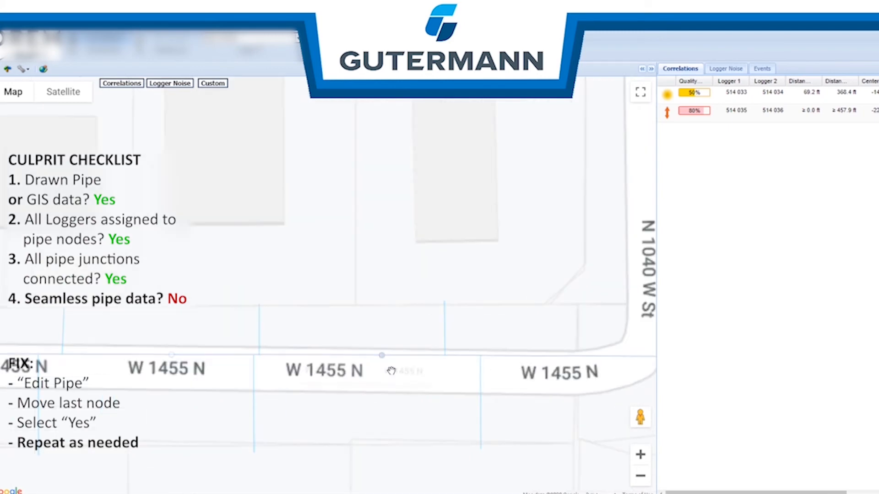
left_click_drag(387, 355, 382, 355)
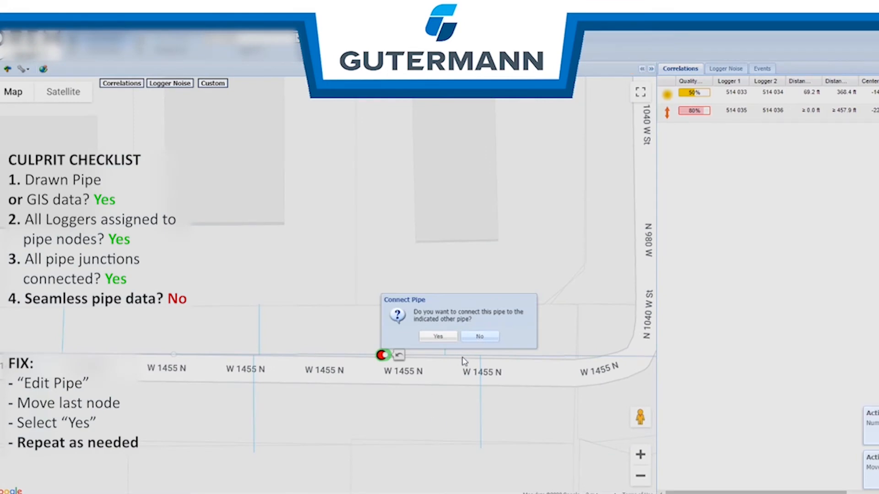
left_click(446, 336)
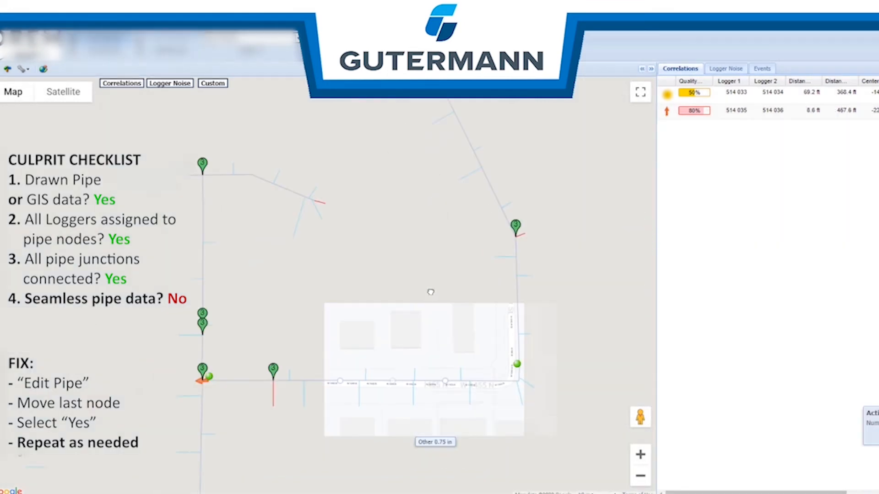
Examine the correlation marker beside the logger at N 1050 W St and W 1455 N after the pipe connection.
scroll(259, 276, "up", 4)
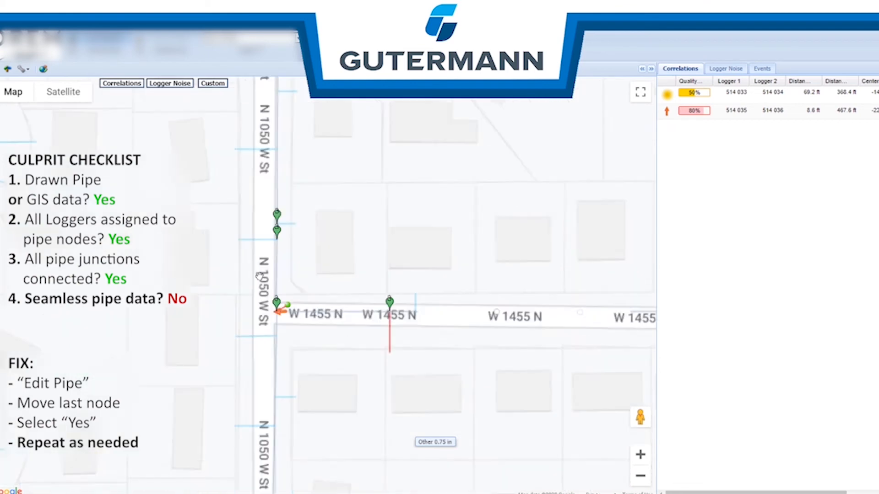
scroll(259, 276, "up", 1)
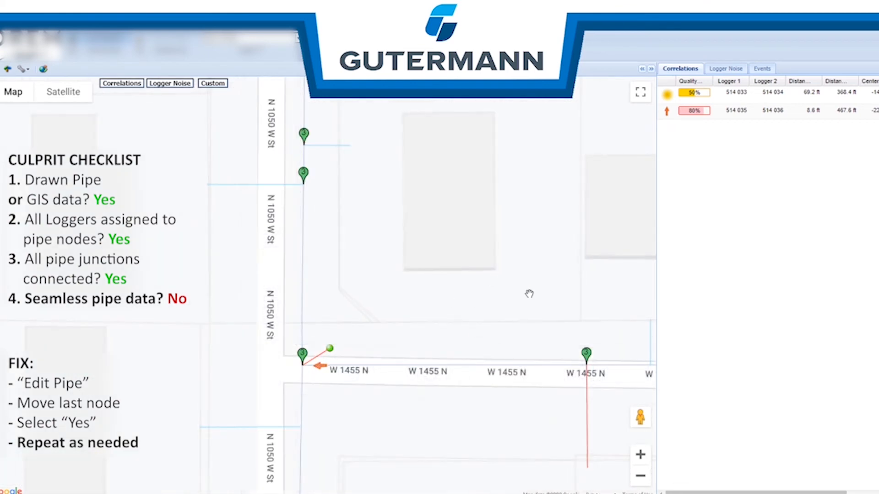
left_click_drag(529, 293, 455, 269)
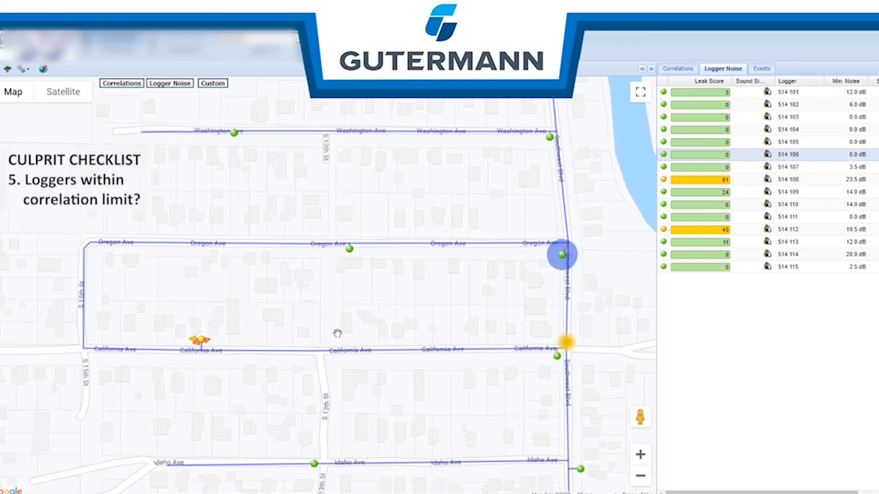
Inspect the Southwest Blvd and Oregon Ave corner in Street View to find where logger 514 106 really sits, and return to the map.
left_click(201, 341)
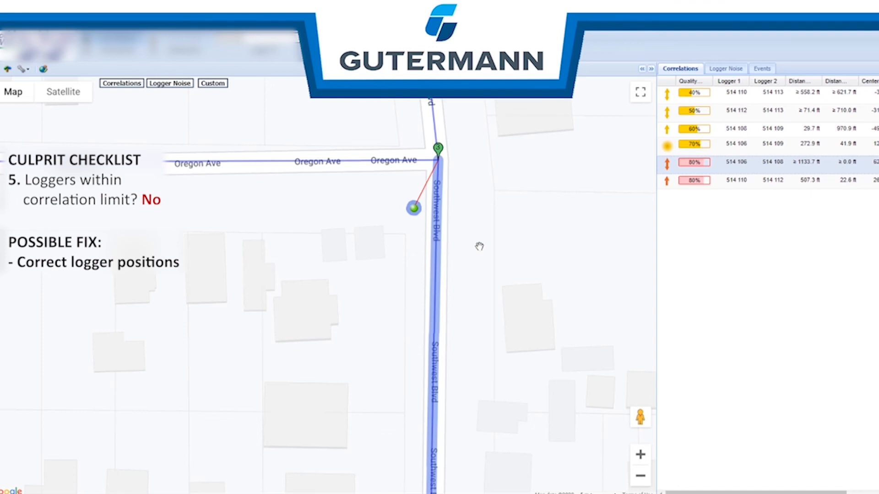
left_click_drag(640, 416, 434, 209)
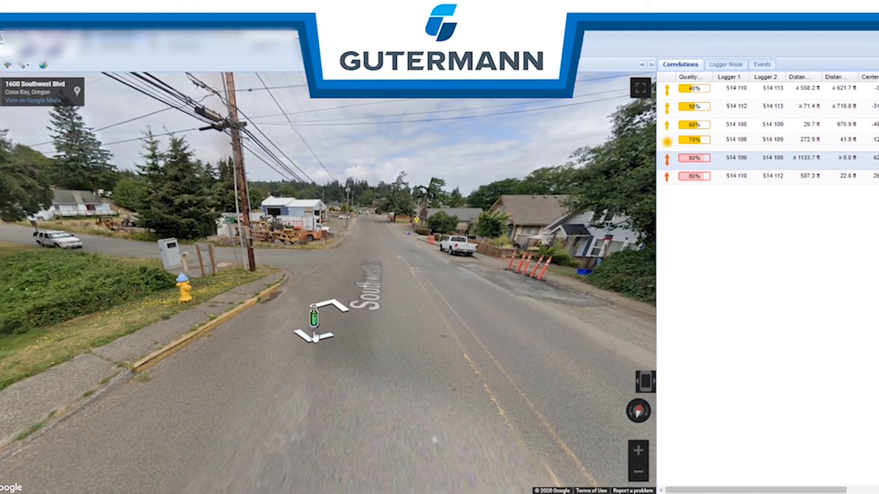
left_click(2, 91)
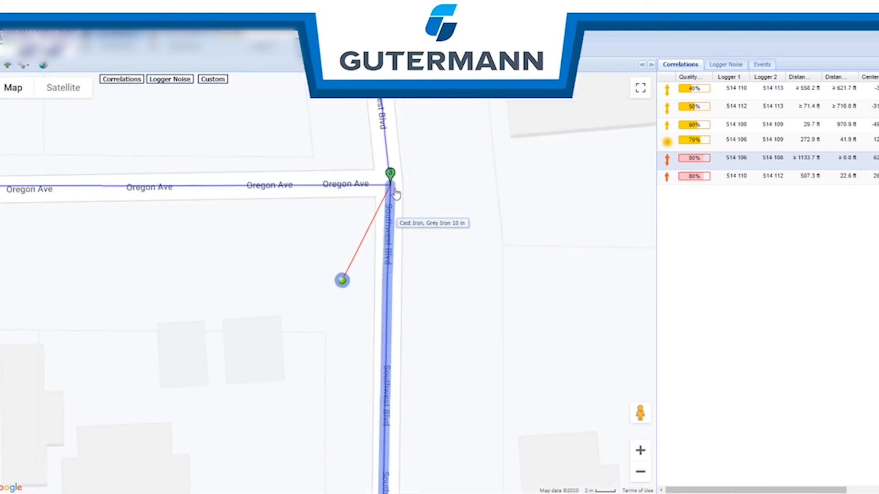
Assign logger 514 106 to the pipe node directly beside it on Southwest Blvd, south of Oregon Ave.
right_click(342, 280)
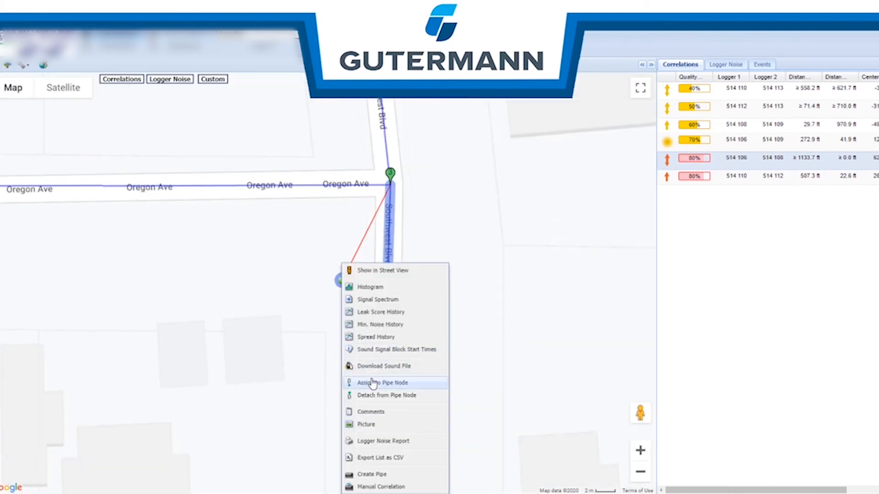
left_click(371, 383)
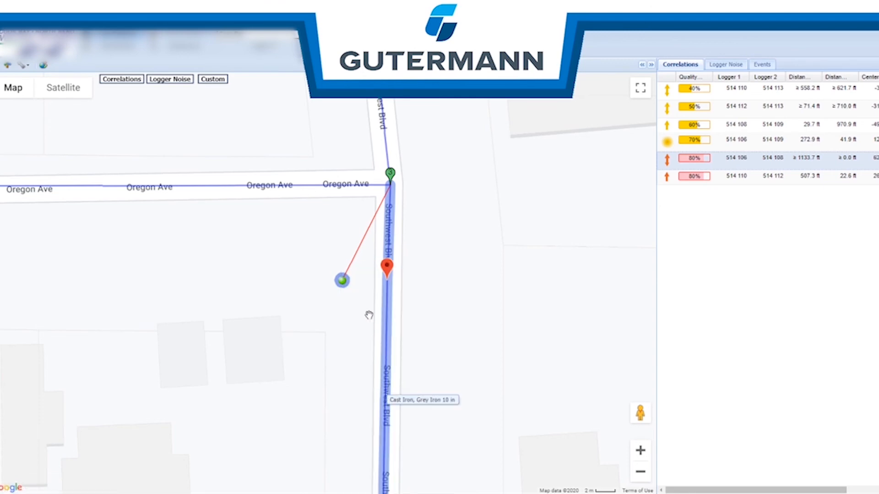
left_click(388, 270)
Check the selected pipe run's total length and follow it from Southwest Blvd to the leak marker on California Ave.
right_click(392, 249)
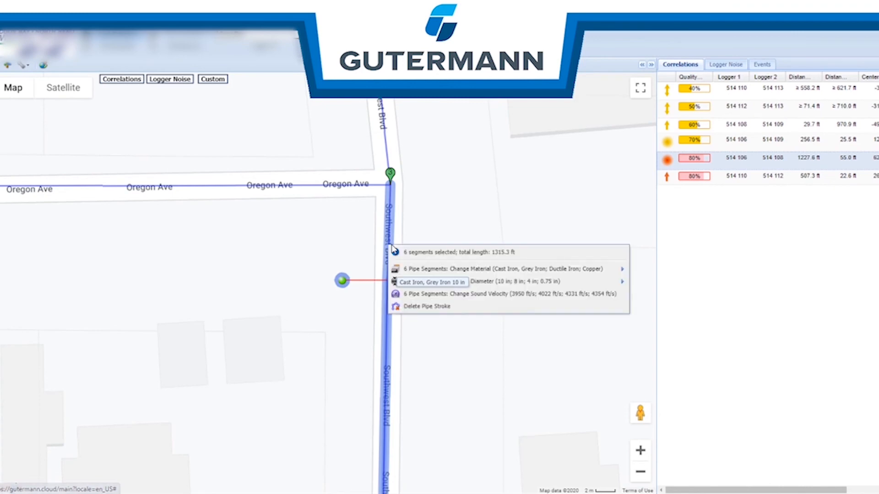
left_click(308, 373)
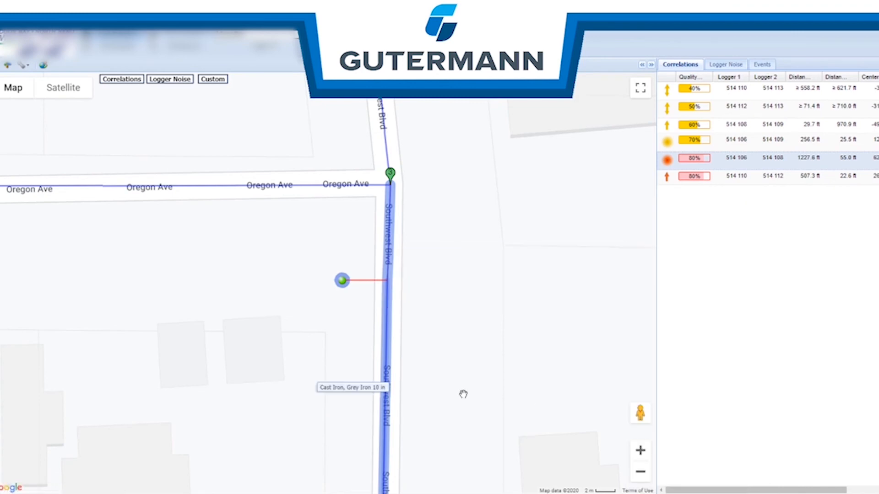
left_click_drag(524, 397, 519, 242)
scroll(375, 352, "down", 1)
left_click_drag(281, 370, 471, 200)
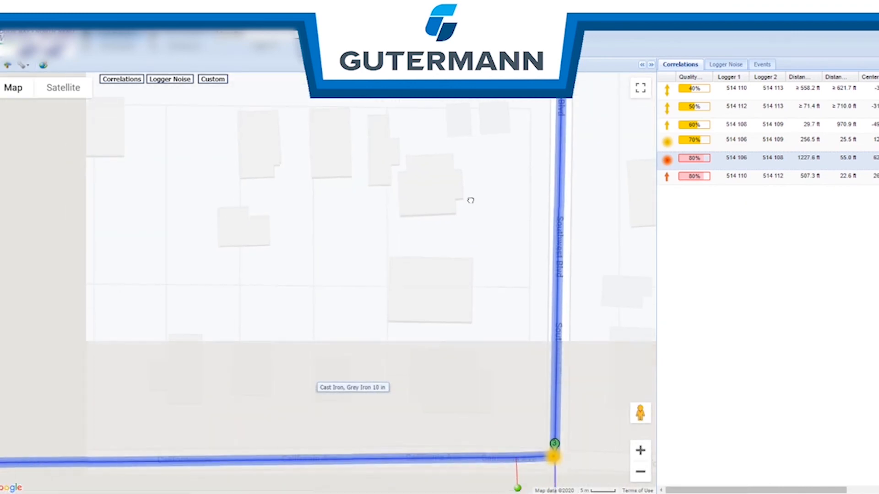
left_click_drag(380, 400, 682, 281)
left_click_drag(90, 386, 643, 327)
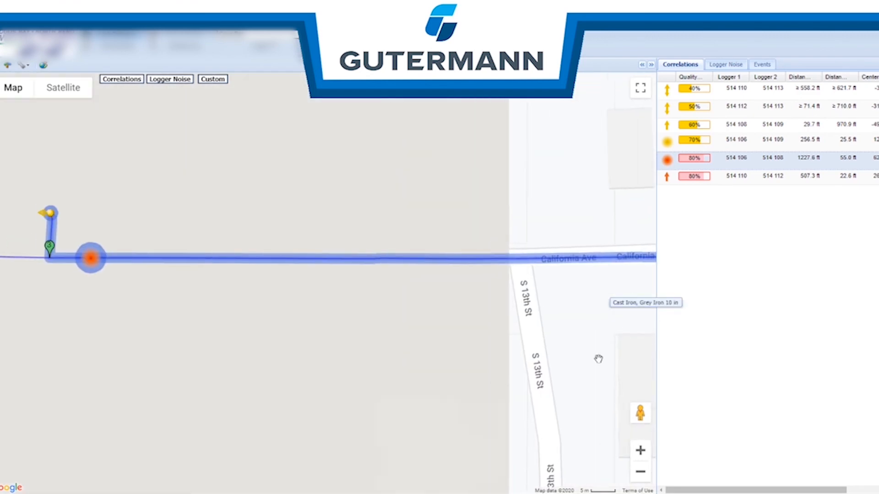
left_click_drag(219, 338, 528, 373)
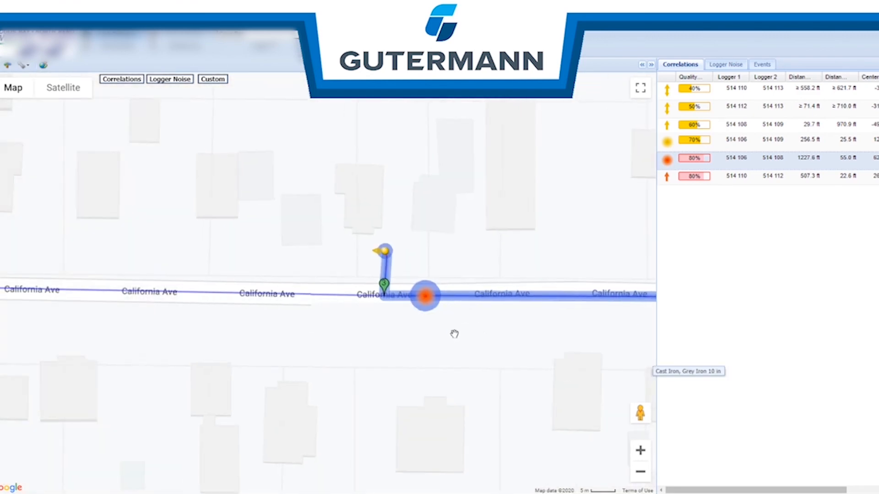
mouse_move(454, 334)
left_mouse_down()
mouse_move(406, 390)
mouse_move(341, 398)
left_mouse_up()
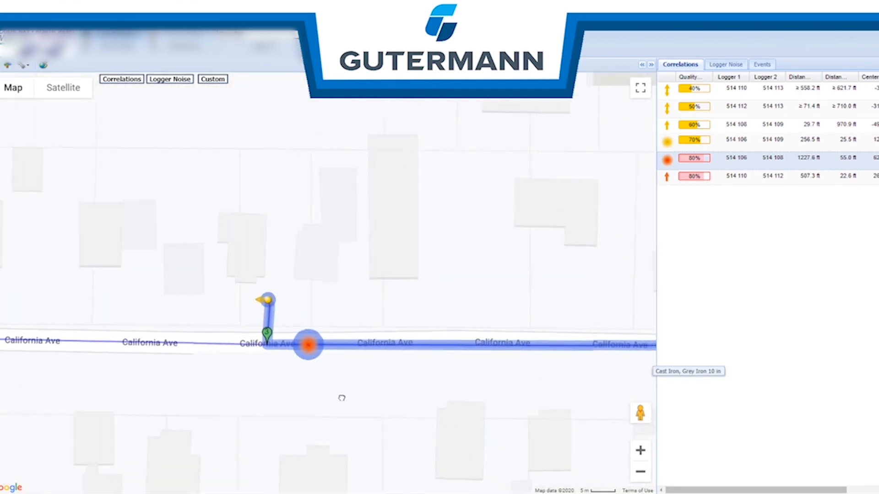
scroll(327, 391, "down", 2)
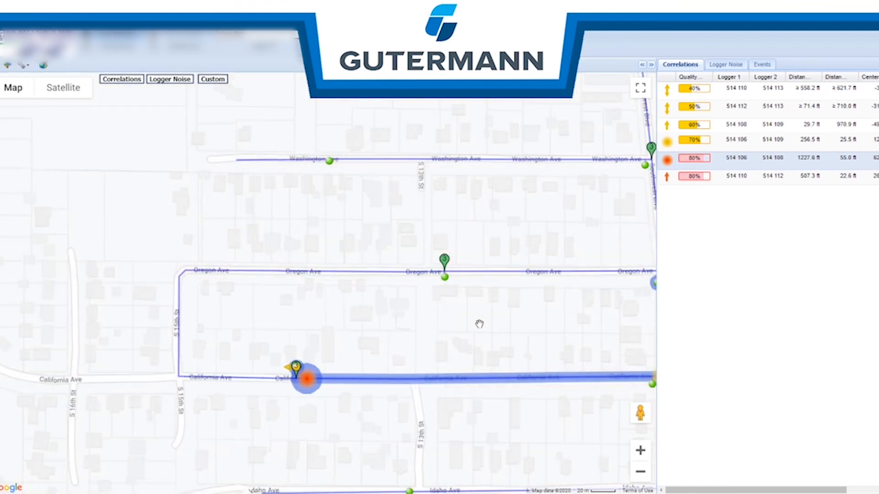
mouse_move(479, 324)
left_mouse_down()
mouse_move(398, 306)
mouse_move(392, 337)
mouse_move(395, 269)
left_mouse_up()
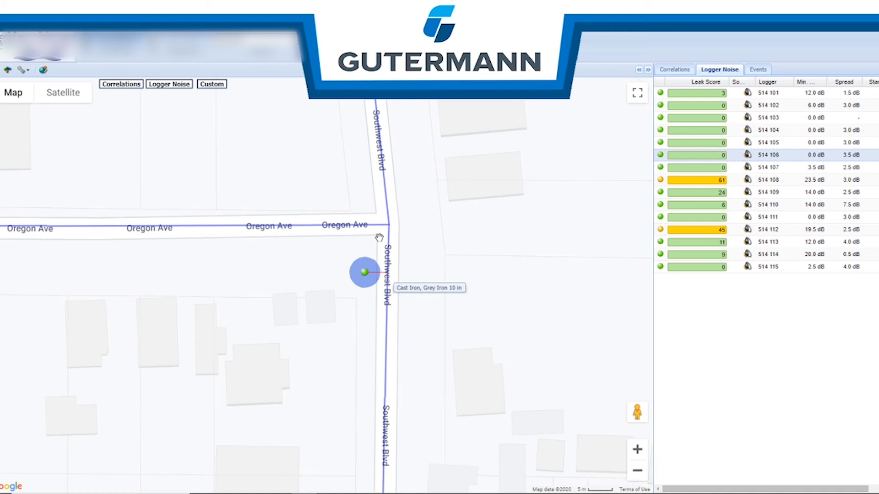
Assign logger 514 106 to the pipe node at the corner of Oregon Ave and Southwest Blvd.
mouse_move(365, 277)
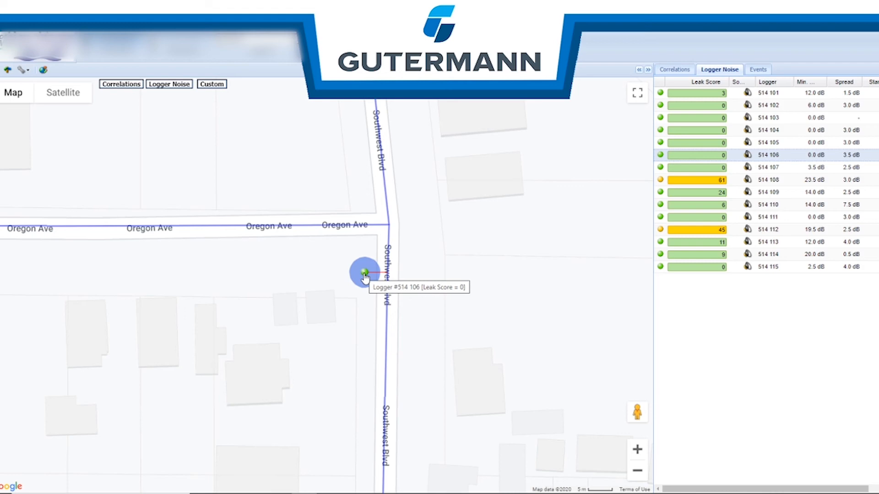
right_click(364, 276)
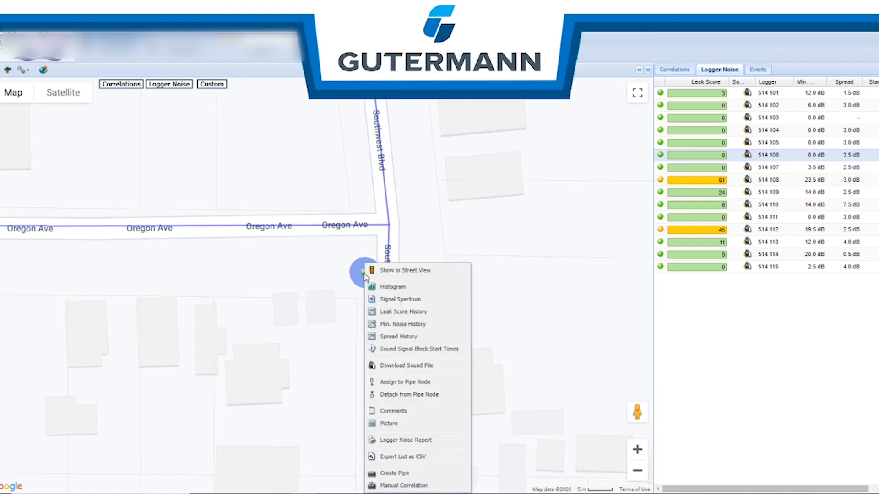
left_click(388, 382)
left_click(389, 222)
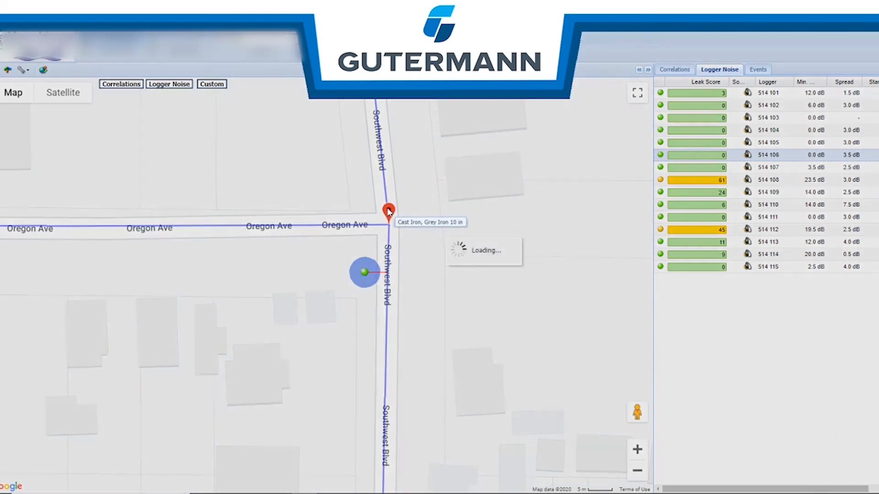
Select the short pipe segment joining logger 514 108 to the California Ave main as the start of a length measurement.
scroll(249, 343, "down", 2)
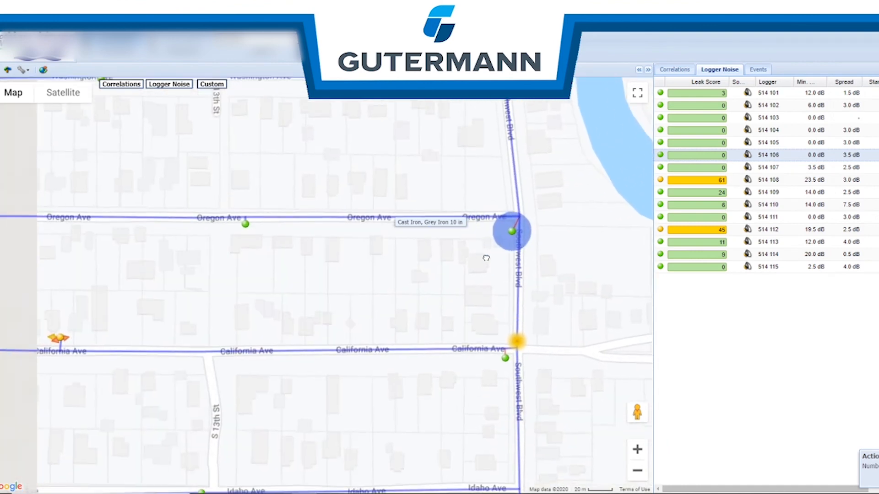
left_click_drag(455, 268, 594, 268)
scroll(298, 320, "up", 1)
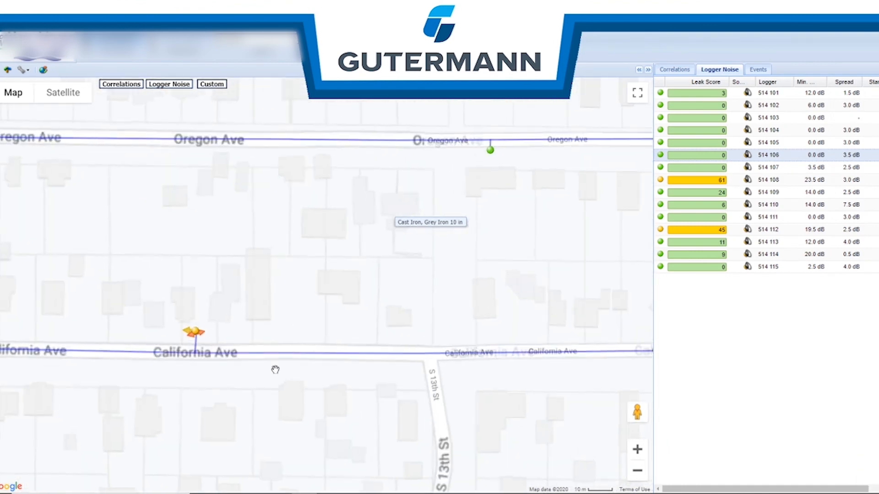
scroll(202, 348, "up", 1)
right_click(188, 353)
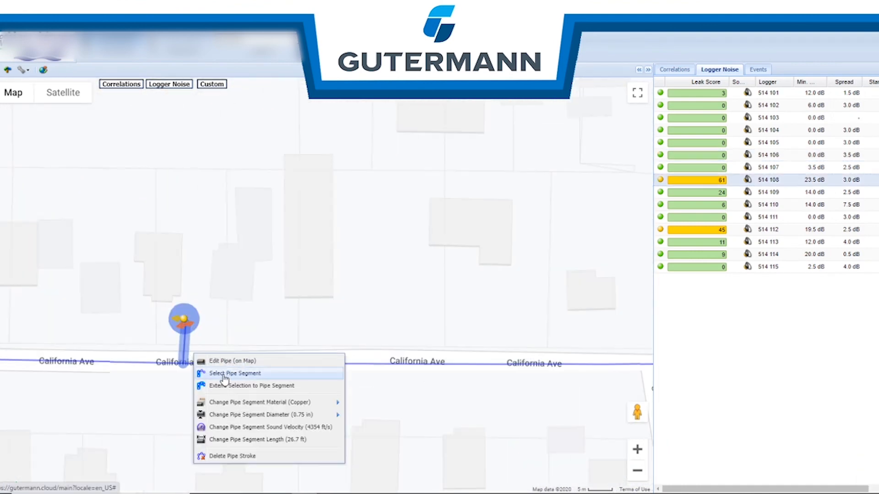
left_click(223, 375)
Extend the pipe selection to the Southwest Blvd segment just south of Oregon Ave, check its total length, and clear the selection.
scroll(357, 351, "down", 2)
left_click_drag(473, 261, 133, 328)
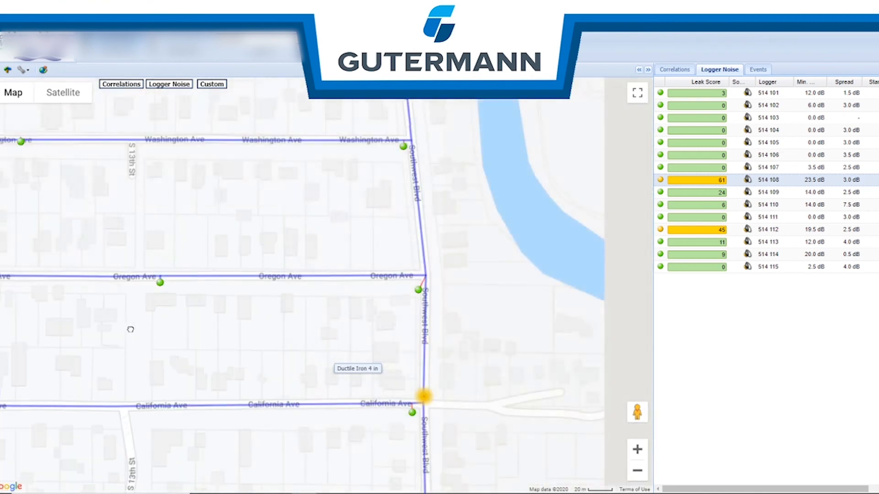
scroll(425, 286, "up", 2)
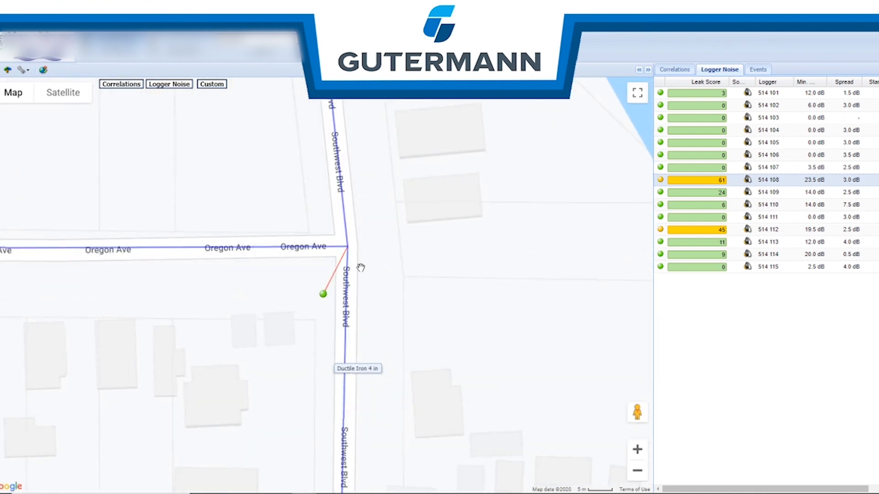
right_click(351, 262)
left_click(373, 279)
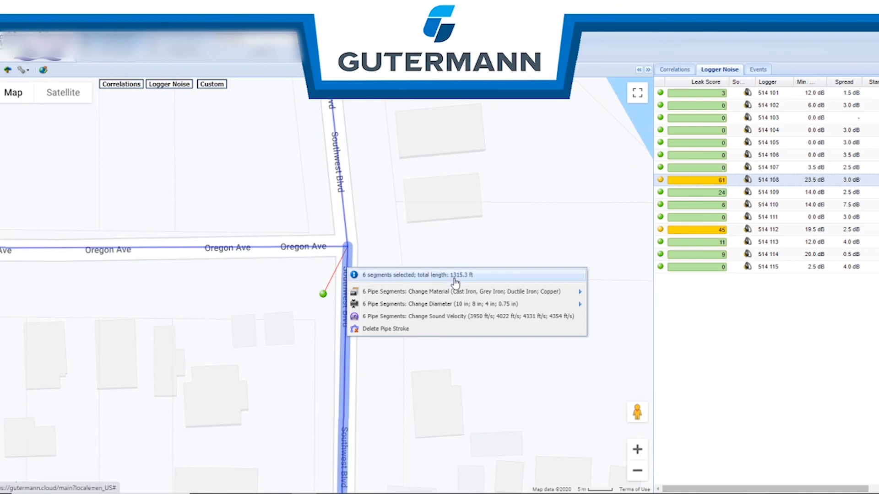
left_click(430, 224)
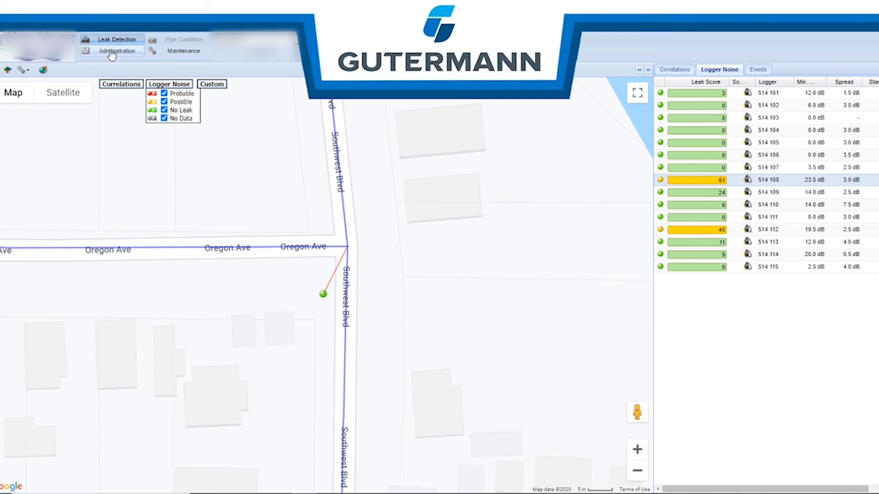
Open the current project's settings in Administration and show the correlation settings containing the pipe length limit.
left_click(111, 52)
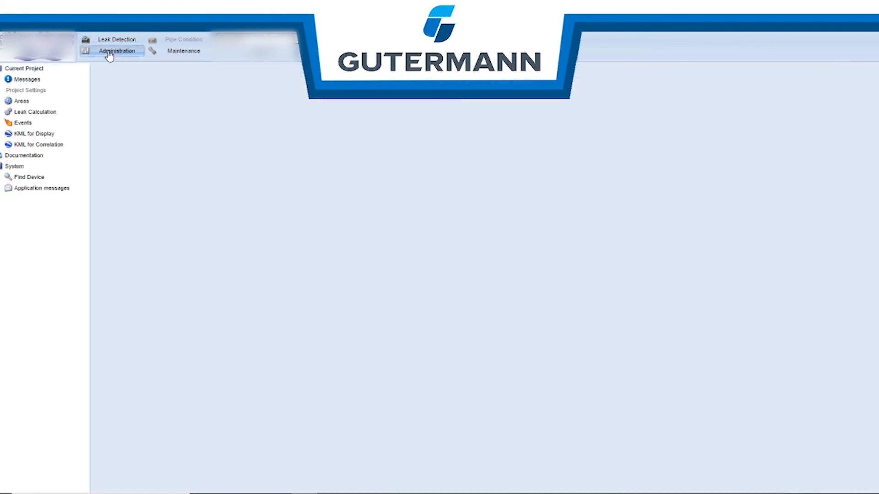
left_click(31, 91)
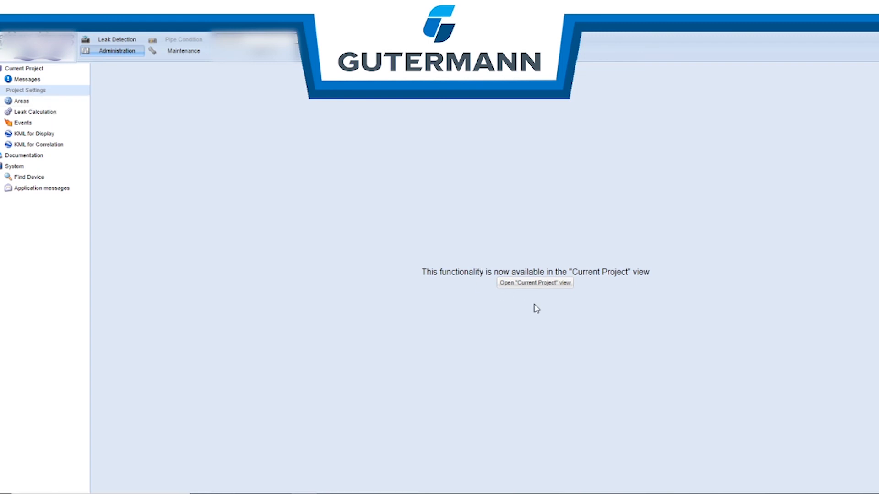
left_click(530, 284)
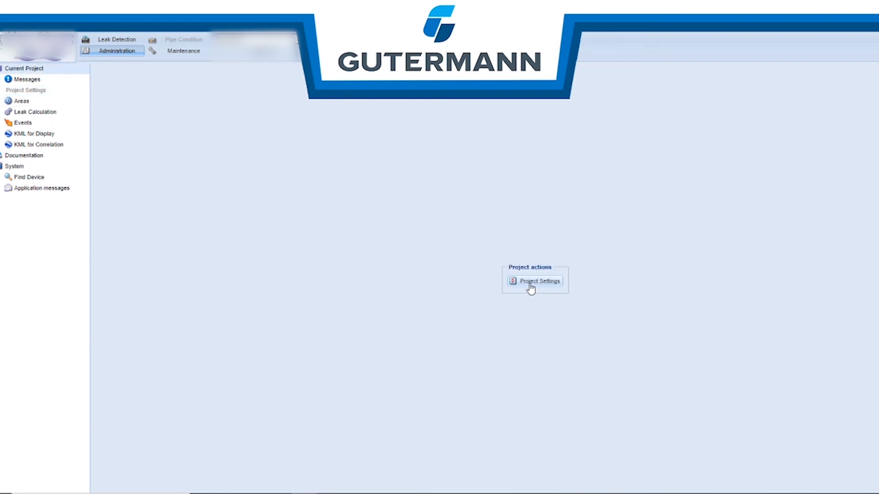
left_click(529, 284)
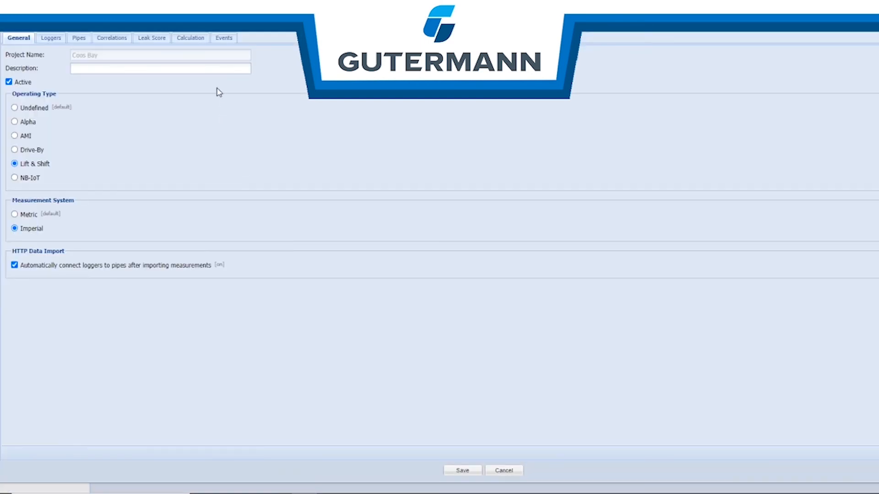
left_click(121, 41)
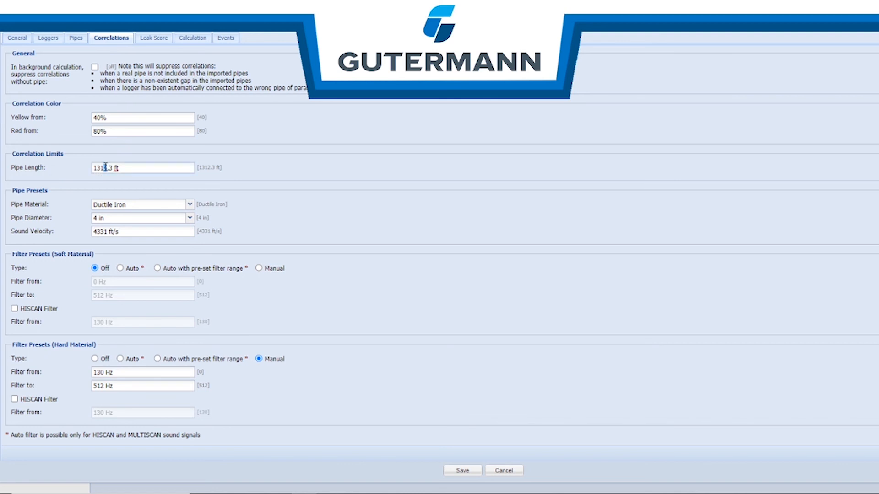
Change the pipe length under the project's correlation limits and save the project settings.
left_click_drag(105, 168, 99, 168)
type("20")
left_click(453, 472)
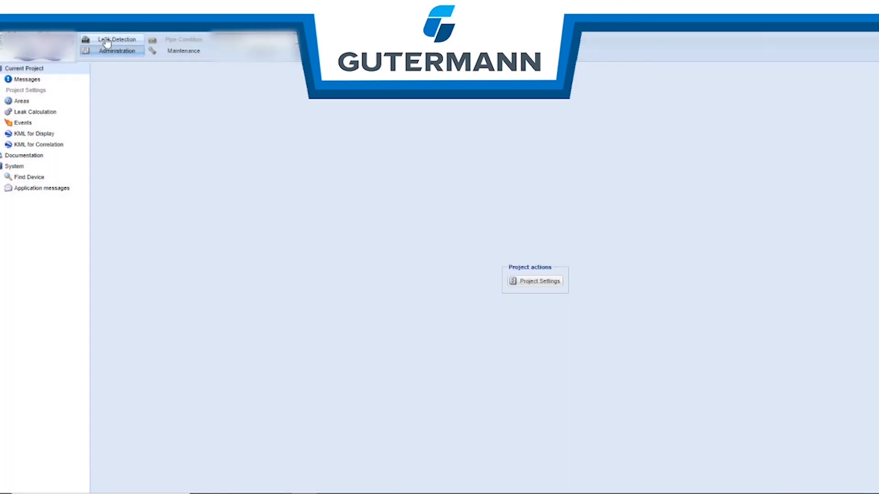
Back in Leak Detection, detach logger 514 106 from its pipe node and reassign it to the Oregon Ave and Southwest Blvd corner node.
left_click(98, 44)
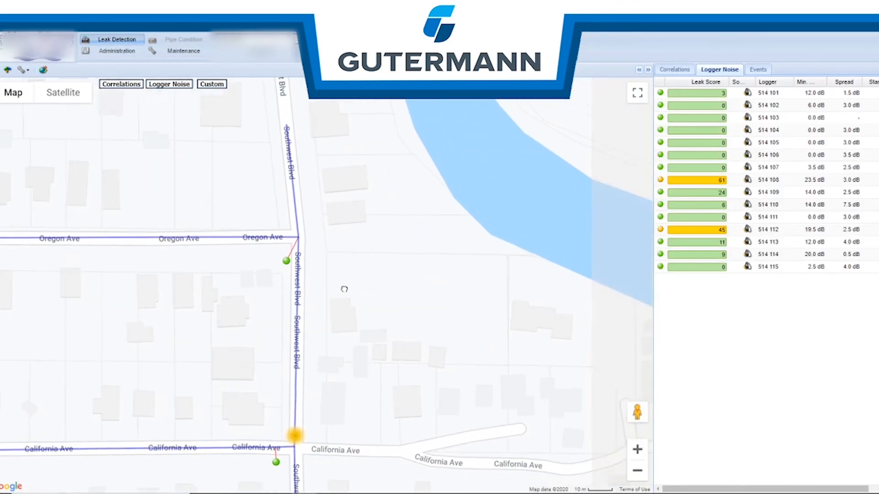
scroll(316, 233, "up", 2)
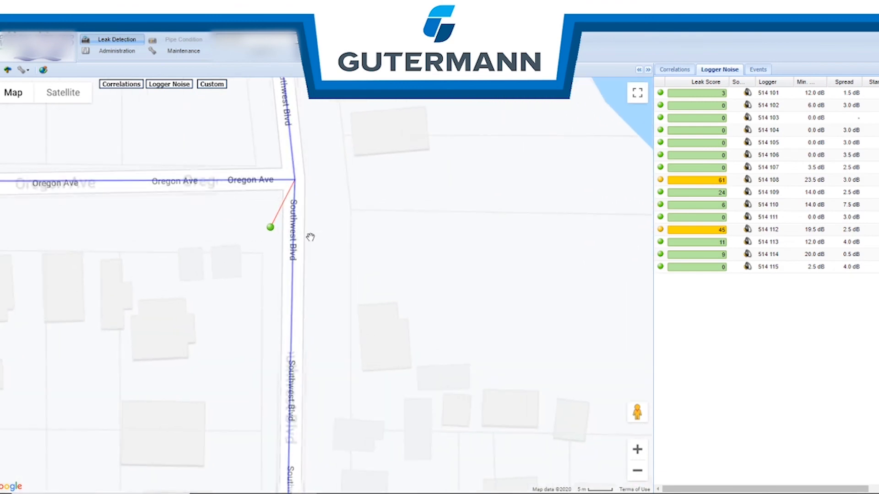
right_click(271, 227)
left_click(319, 347)
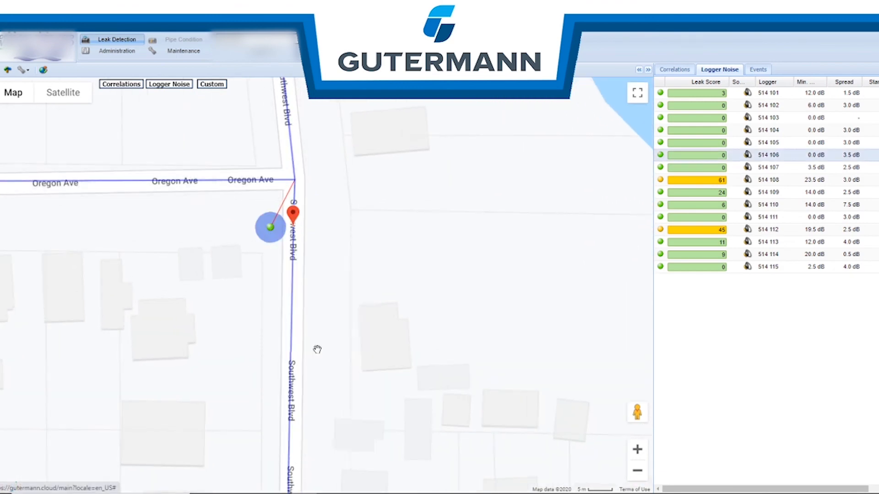
right_click(271, 227)
left_click(302, 362)
right_click(266, 235)
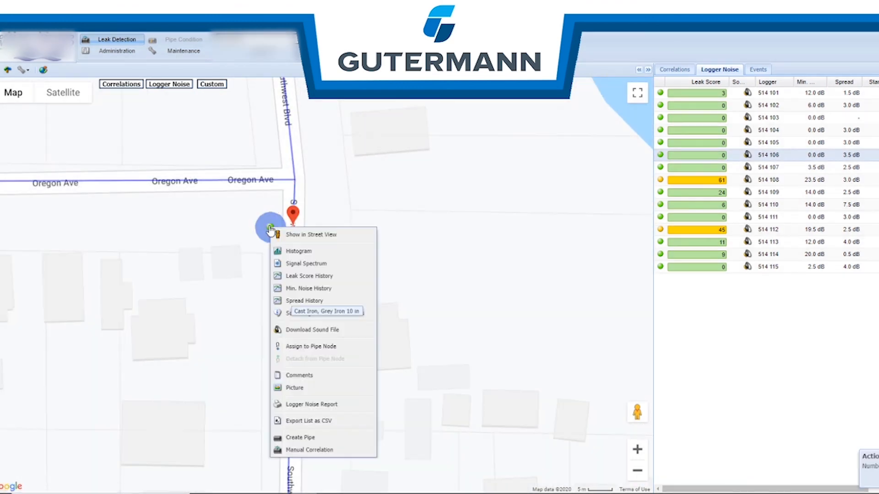
left_click(273, 346)
left_click(292, 167)
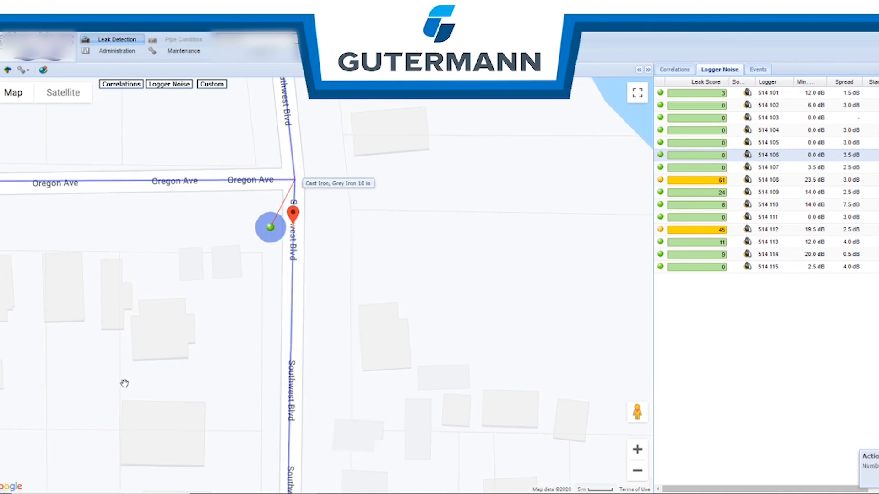
Examine the leak correlation between loggers 514 106 and 514 108 on California Ave between S 15th St and S 13th St.
scroll(121, 382, "down", 1)
left_click_drag(175, 392, 363, 343)
left_click_drag(162, 315, 246, 294)
left_click_drag(300, 293, 507, 277)
left_click_drag(124, 319, 358, 250)
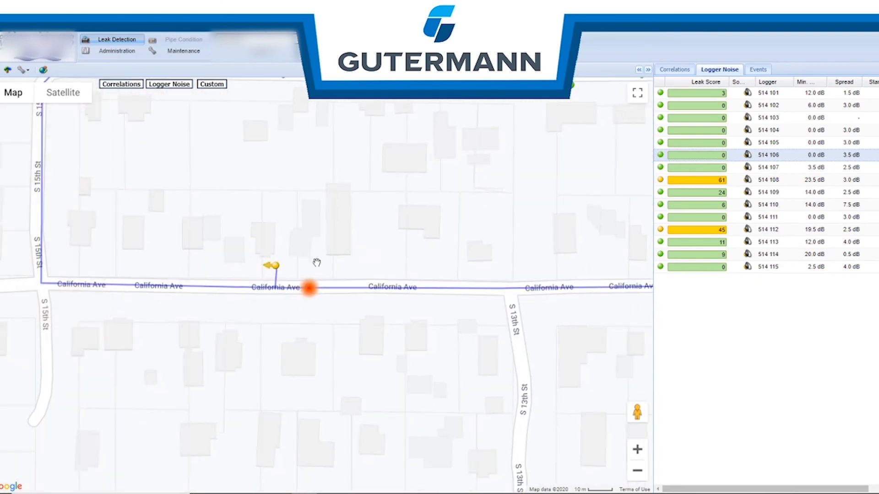
scroll(296, 261, "up", 1)
mouse_move(331, 324)
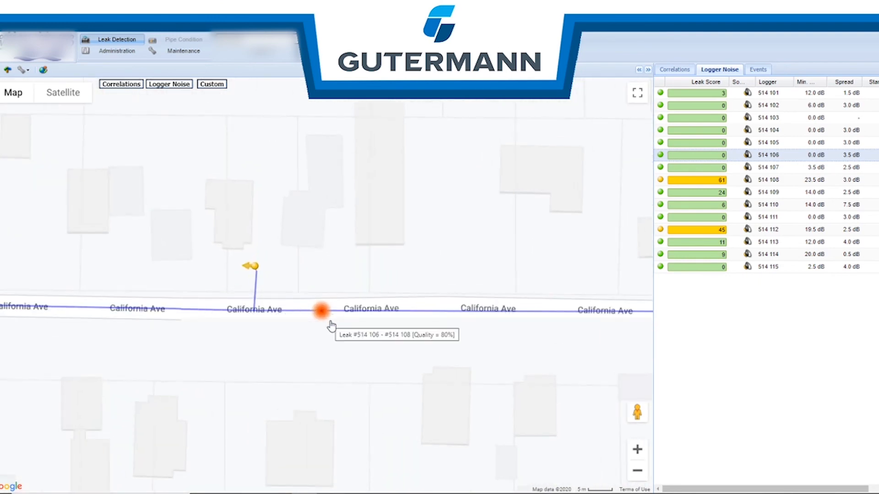